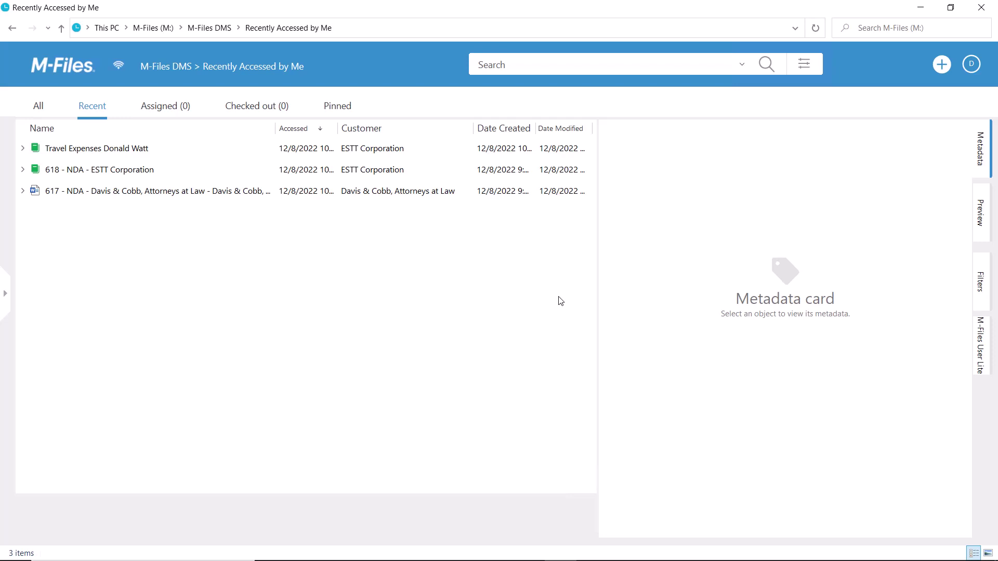
Step: Convert the 617 NDA document for Davis & Cobb into a multi-file document
{"action": "left_click", "coordinate": [209, 195]}
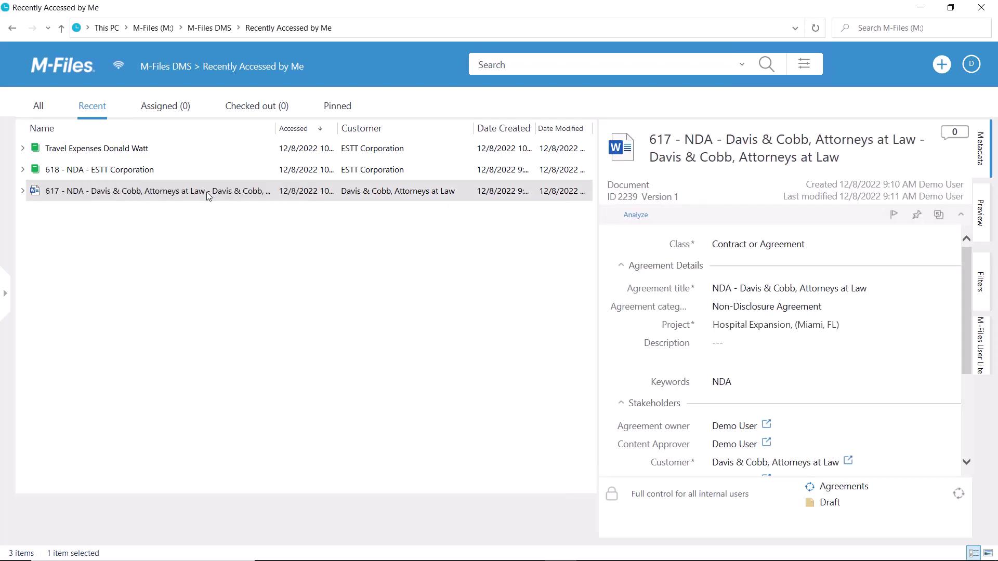
{"action": "right_click", "coordinate": [208, 195]}
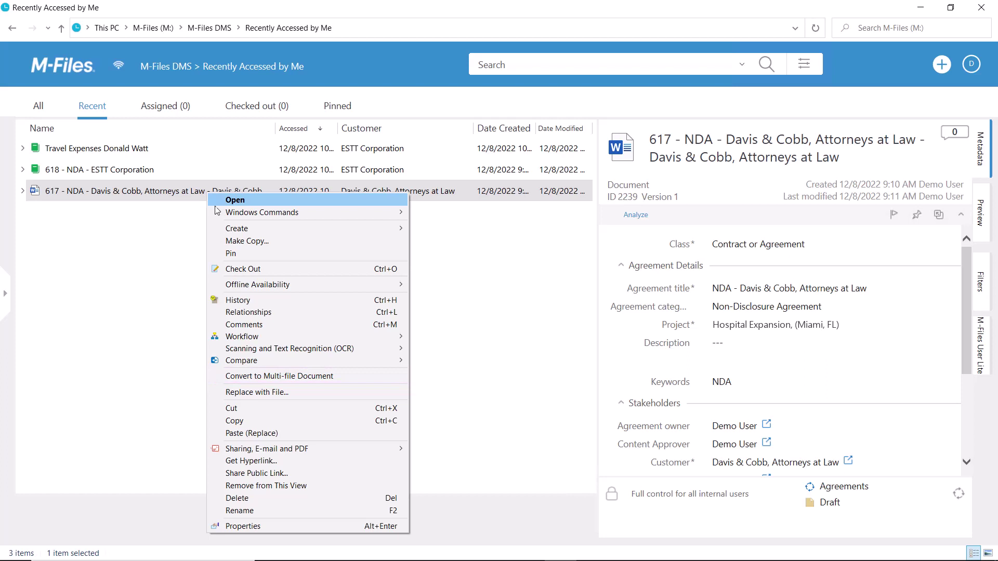
{"action": "left_click", "coordinate": [314, 378]}
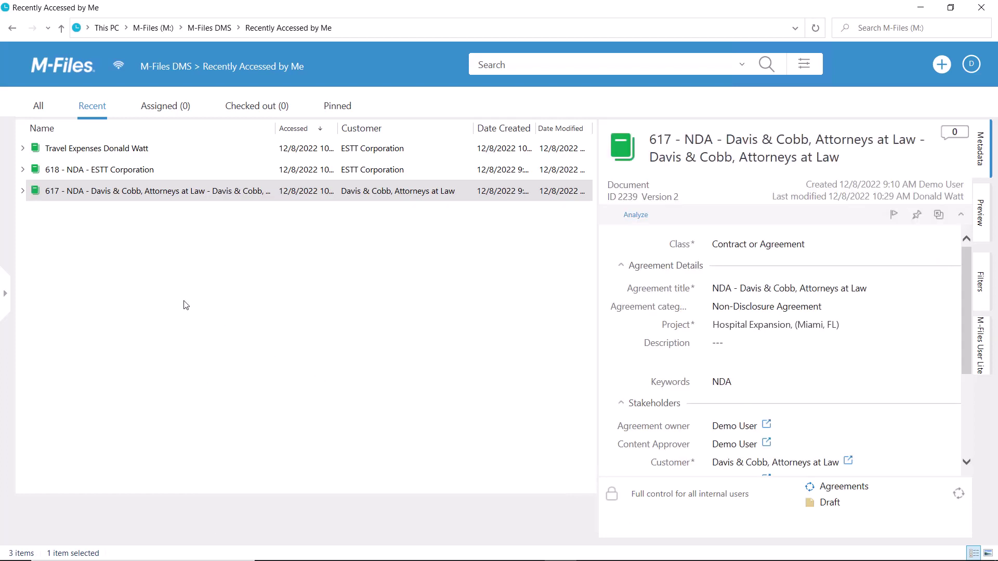
Step: Expand the 617 NDA and add the Outlook email's PDF attachment to it
{"action": "left_click", "coordinate": [22, 191]}
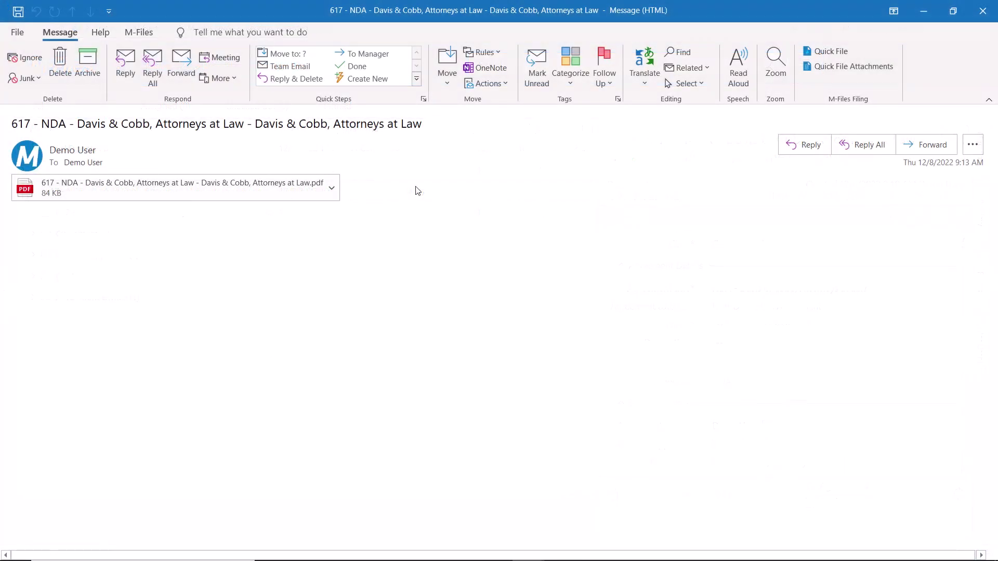
{"action": "mouse_move", "coordinate": [180, 187]}
{"action": "left_mouse_down"}
{"action": "mouse_move", "coordinate": [244, 208]}
{"action": "mouse_move", "coordinate": [427, 336]}
{"action": "mouse_move", "coordinate": [621, 558]}
{"action": "mouse_move", "coordinate": [568, 556]}
{"action": "mouse_move", "coordinate": [296, 315]}
{"action": "mouse_move", "coordinate": [188, 197]}
{"action": "left_mouse_up"}
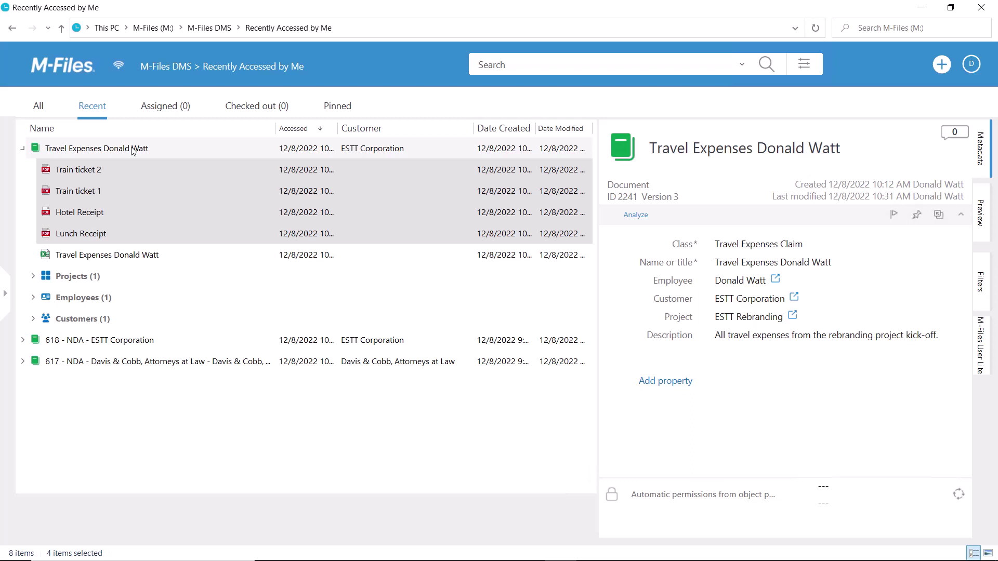
Step: Collapse the Travel Expenses document's file list after adding the four receipt PDFs
{"action": "left_click", "coordinate": [22, 148]}
Step: Convert the 618 NDA for ESTT Corporation back into a single-file Word document
{"action": "left_click", "coordinate": [154, 174]}
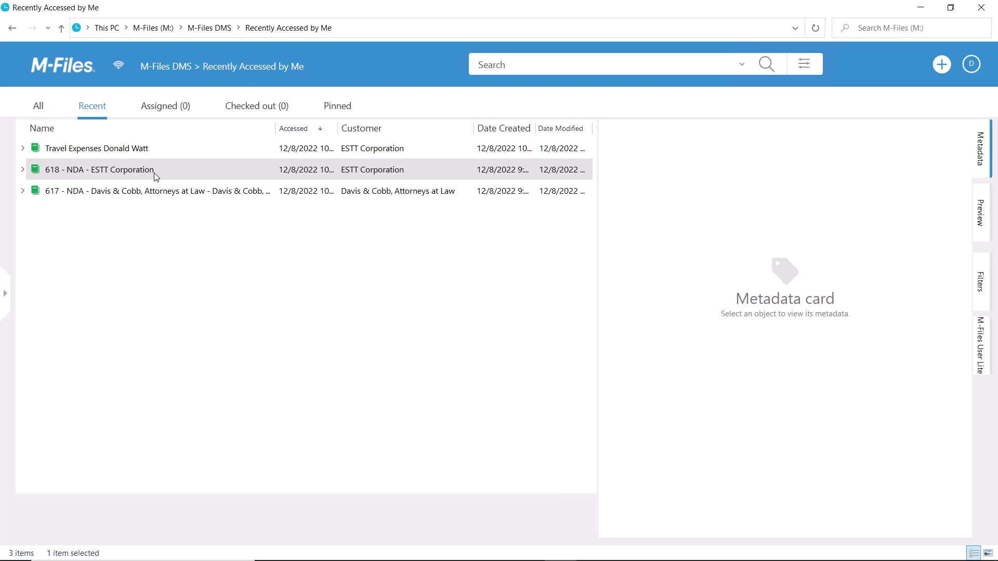
{"action": "right_click", "coordinate": [155, 174]}
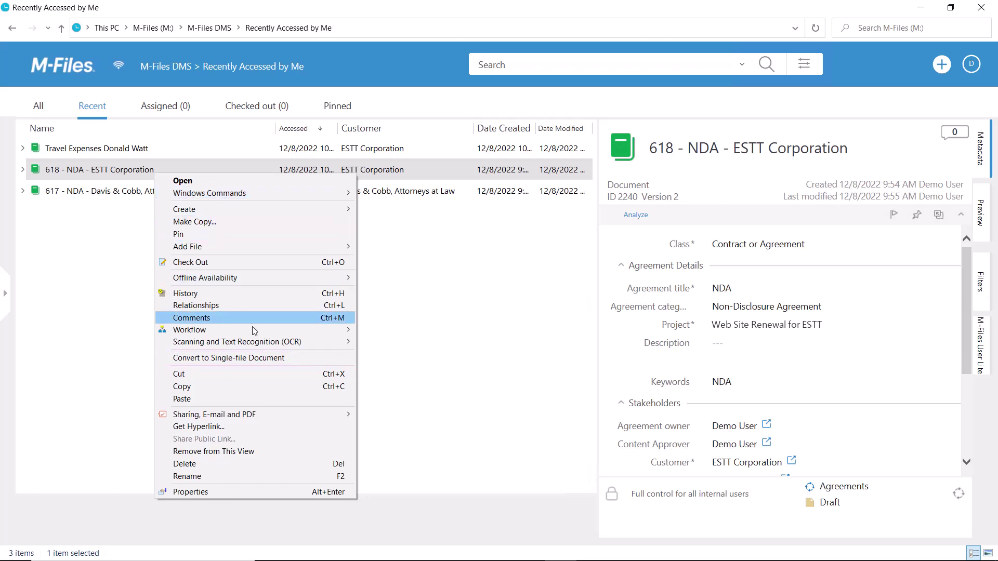
{"action": "left_click", "coordinate": [258, 358]}
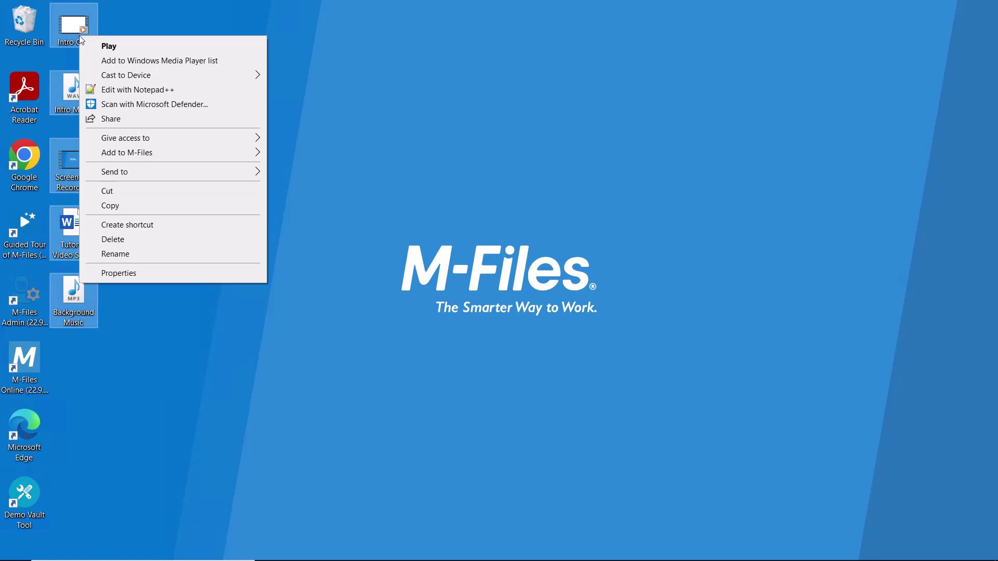
Step: Copy the five tutorial files and bring up the M-Files empty list-area menu
{"action": "left_click", "coordinate": [193, 206]}
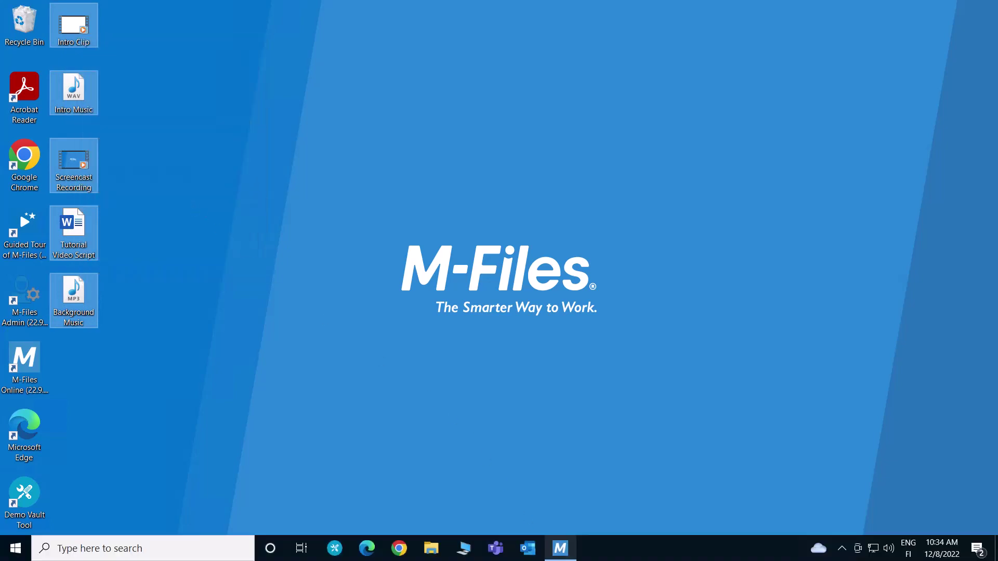
{"action": "key", "text": "alt+Tab"}
{"action": "right_click", "coordinate": [162, 266]}
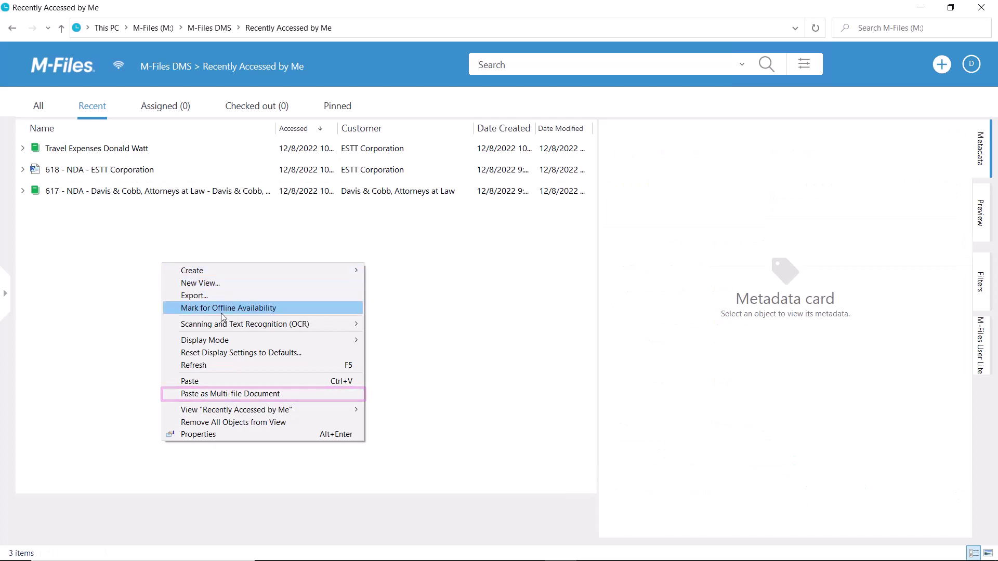
Step: Paste the files as a Training Material multi-file document named 'Website Builder Tutorial Video'
{"action": "left_click", "coordinate": [267, 394]}
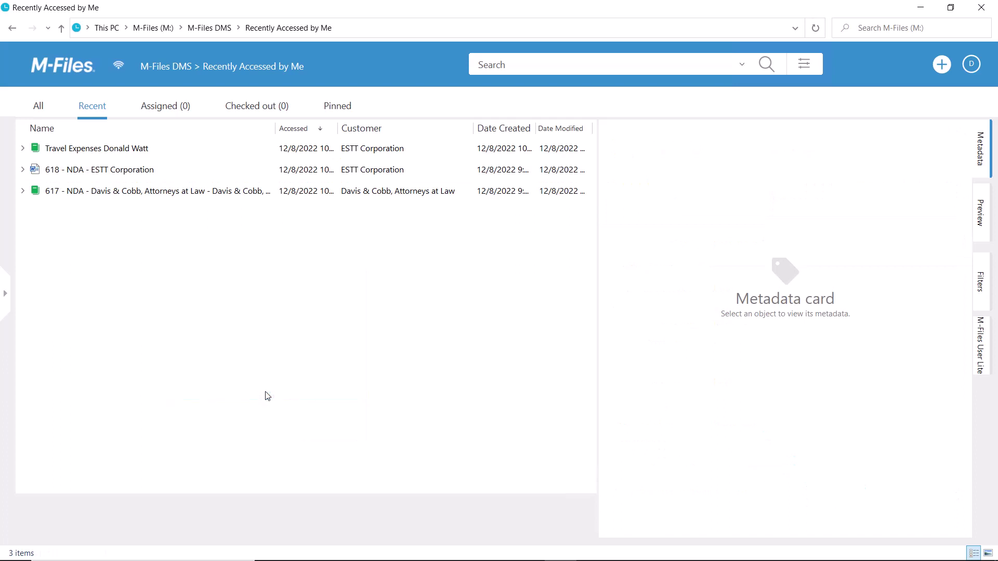
{"action": "type", "text": "tra"}
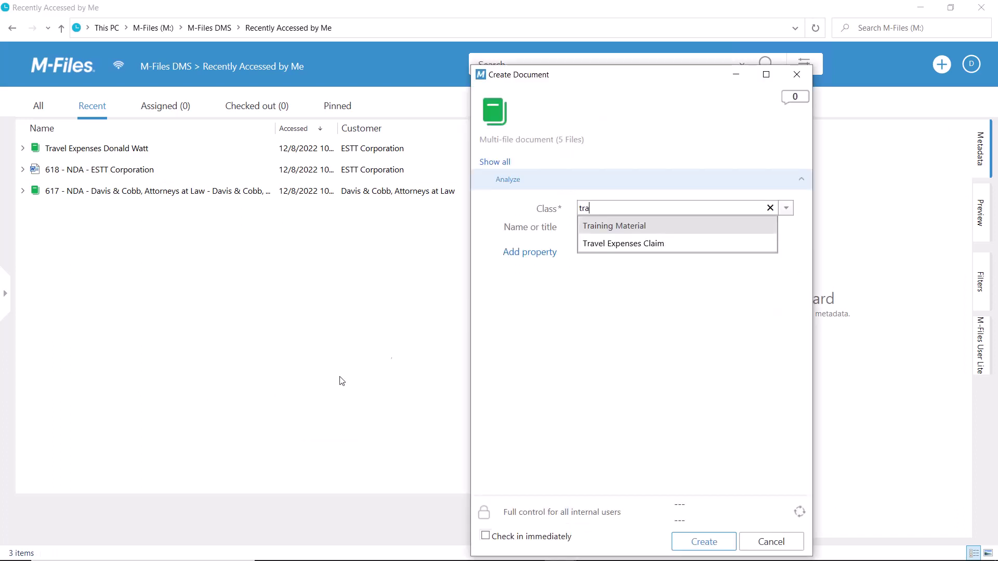
{"action": "left_click", "coordinate": [621, 227]}
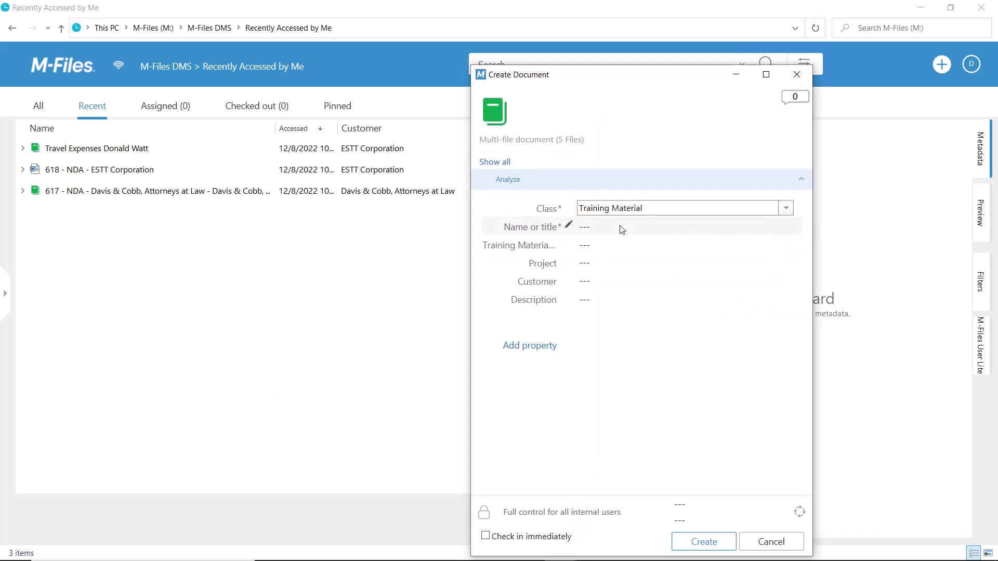
{"action": "left_click", "coordinate": [622, 229]}
{"action": "type", "text": "Website Builder Tutorial Video"}
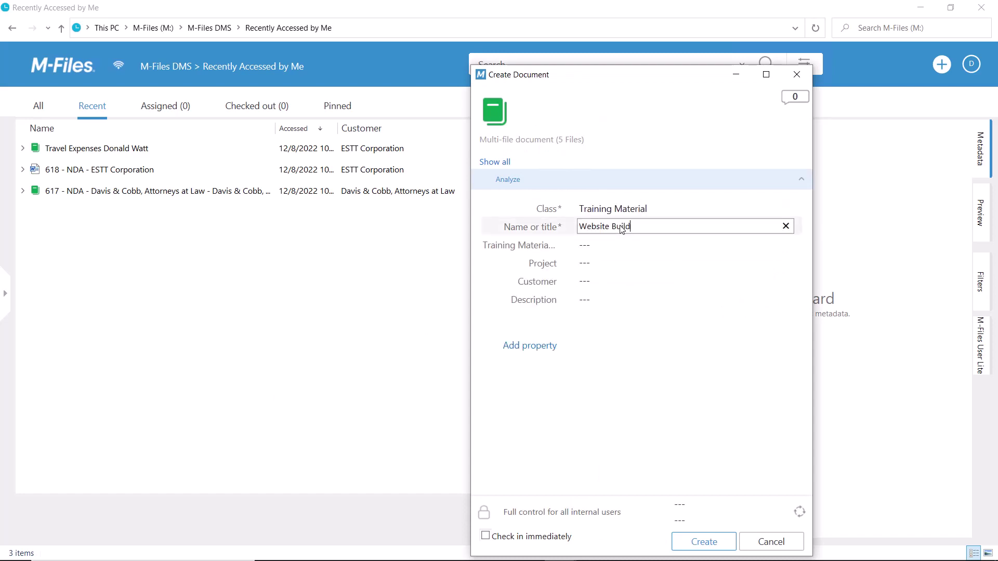
Step: Set type 'Tutorial Video', project Web Site Renewal for ESTT, the description, and create it
{"action": "left_click", "coordinate": [618, 244]}
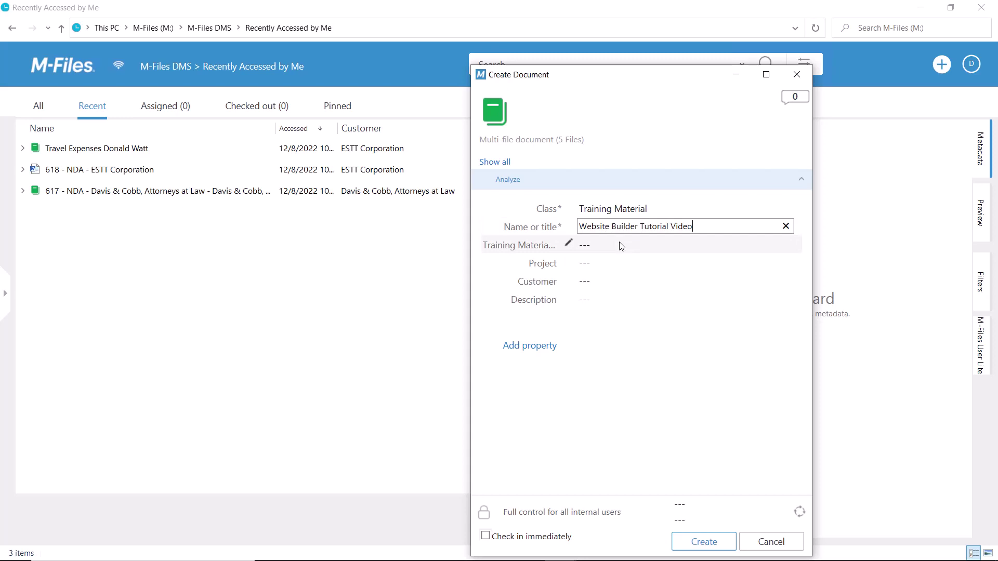
{"action": "type", "text": "Tutorial Video"}
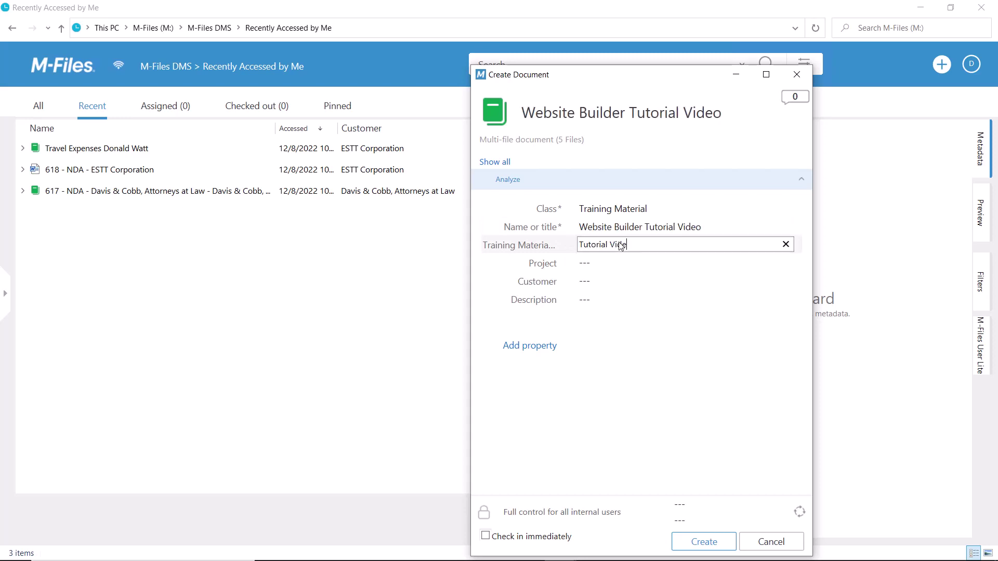
{"action": "left_click", "coordinate": [624, 265]}
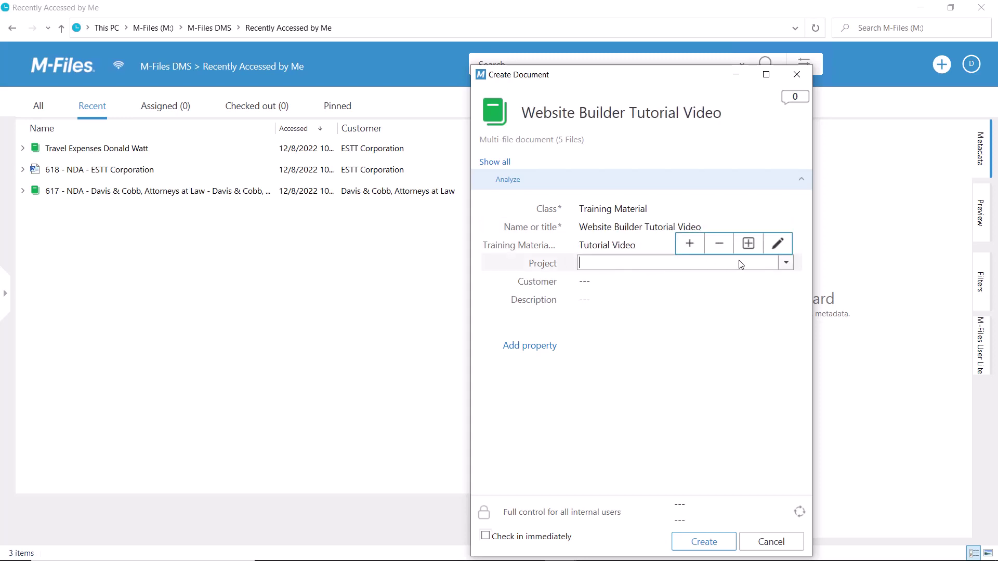
{"action": "type", "text": "web"}
{"action": "left_click", "coordinate": [678, 285]}
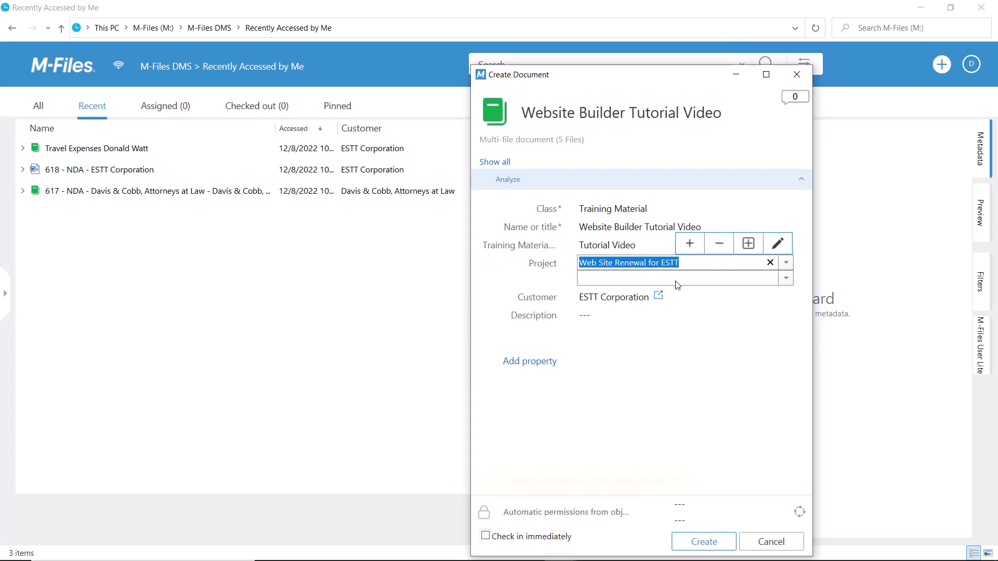
{"action": "left_click", "coordinate": [610, 323]}
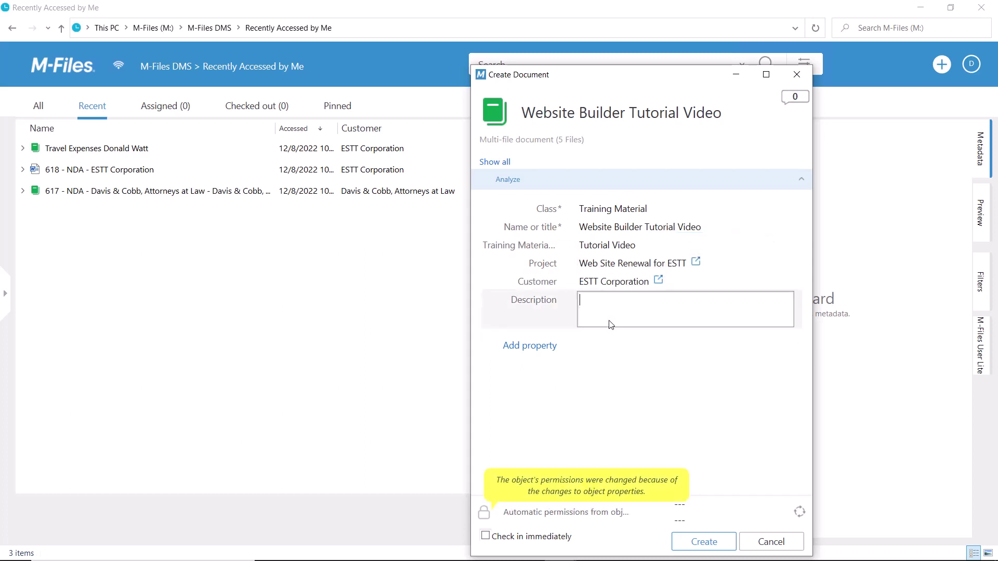
{"action": "type", "text": "Working files f"}
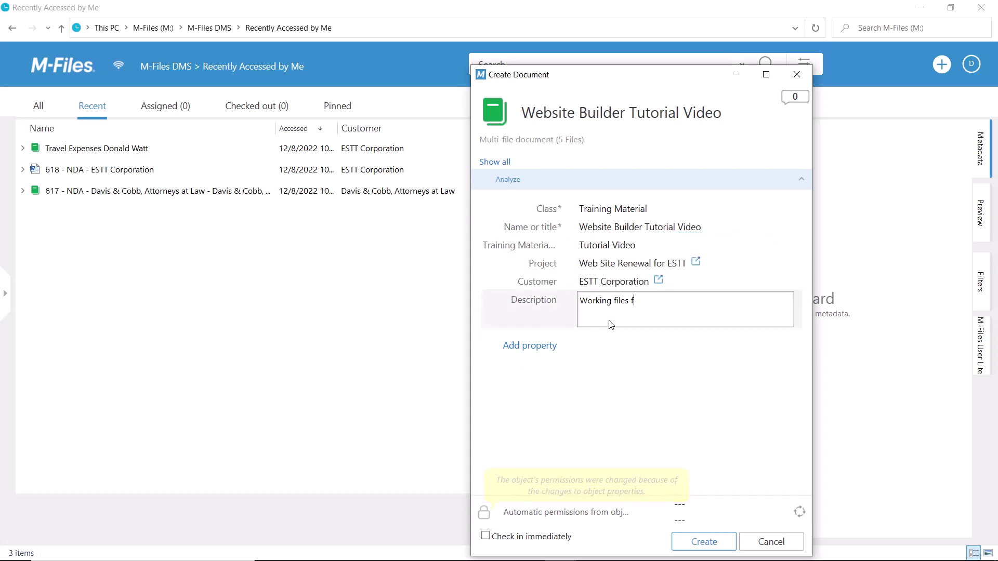
{"action": "type", "text": "or the \""}
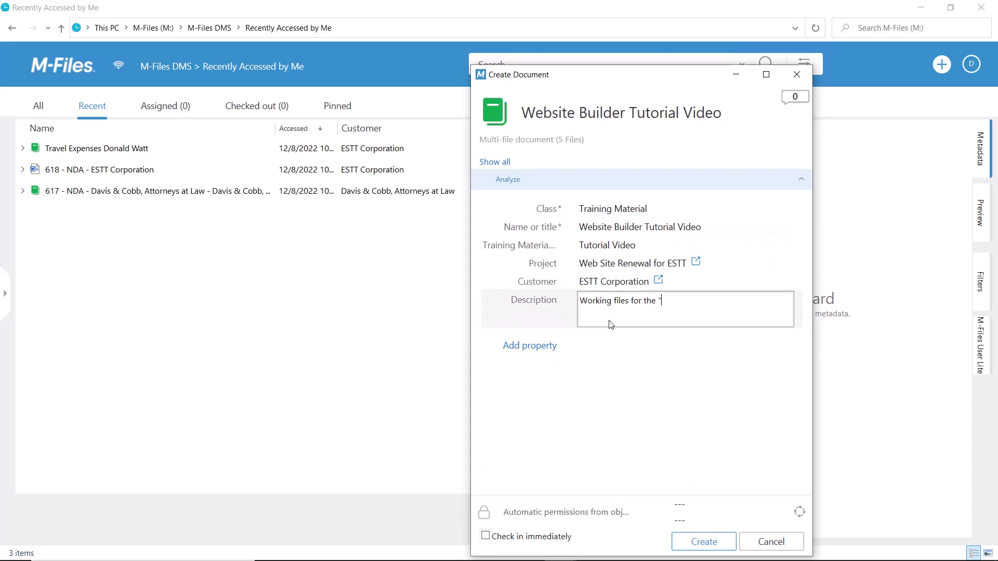
{"action": "type", "text": "Web site builder tool\" tutorial video."}
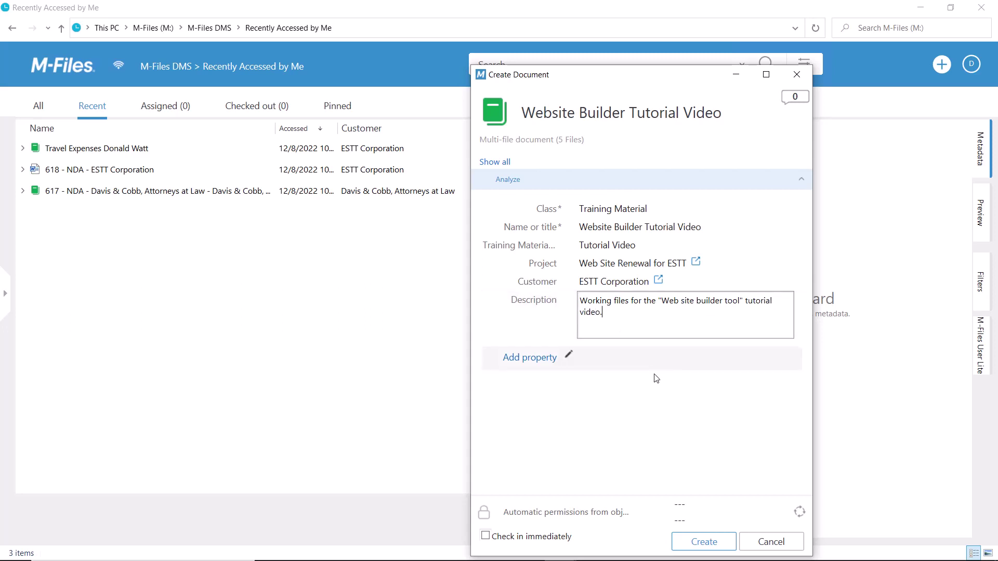
{"action": "left_click", "coordinate": [703, 542]}
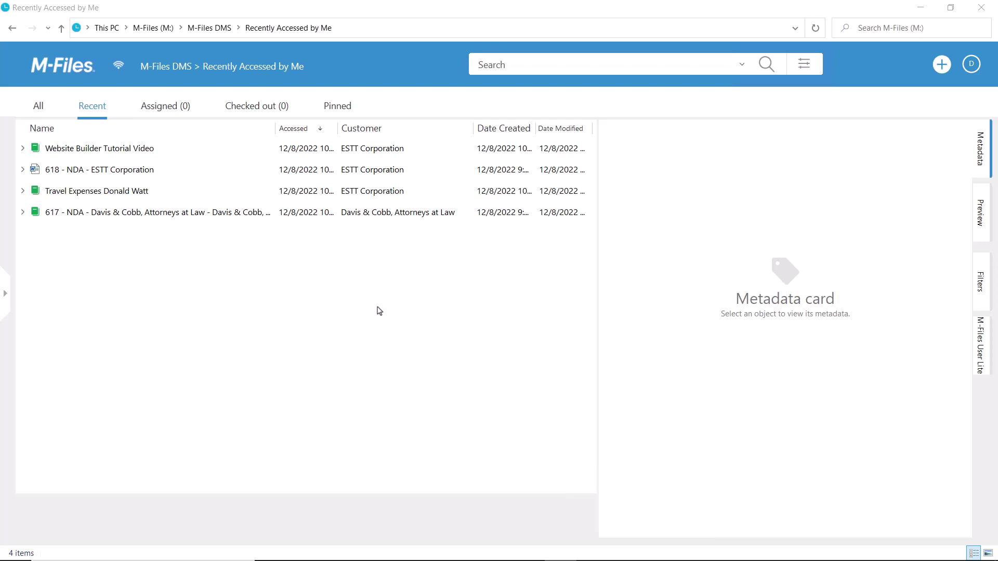
Step: Expand Website Builder Tutorial Video to list its five files
{"action": "left_click", "coordinate": [23, 149]}
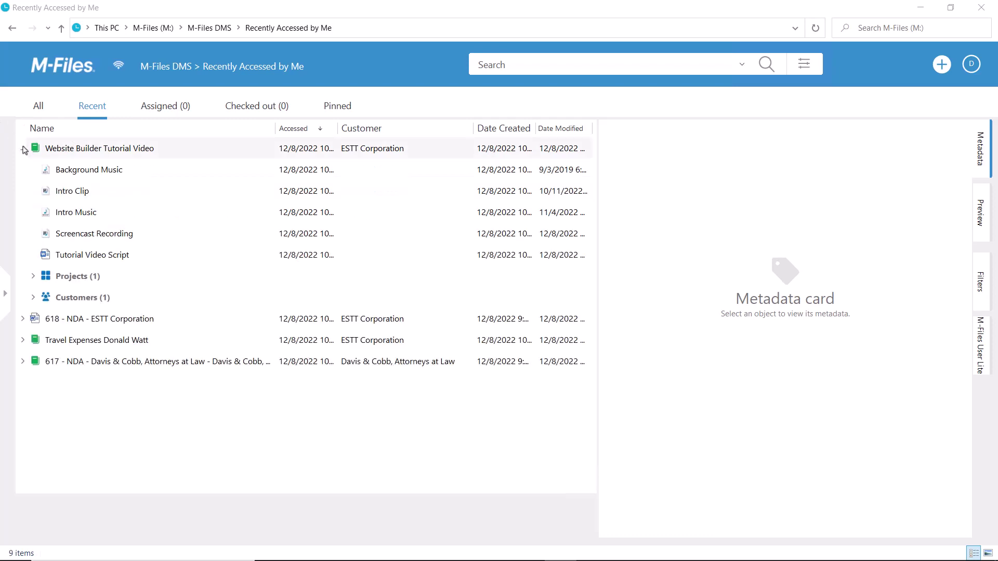
Step: Check out the Website Builder Tutorial Video document, then check it back in
{"action": "right_click", "coordinate": [93, 152]}
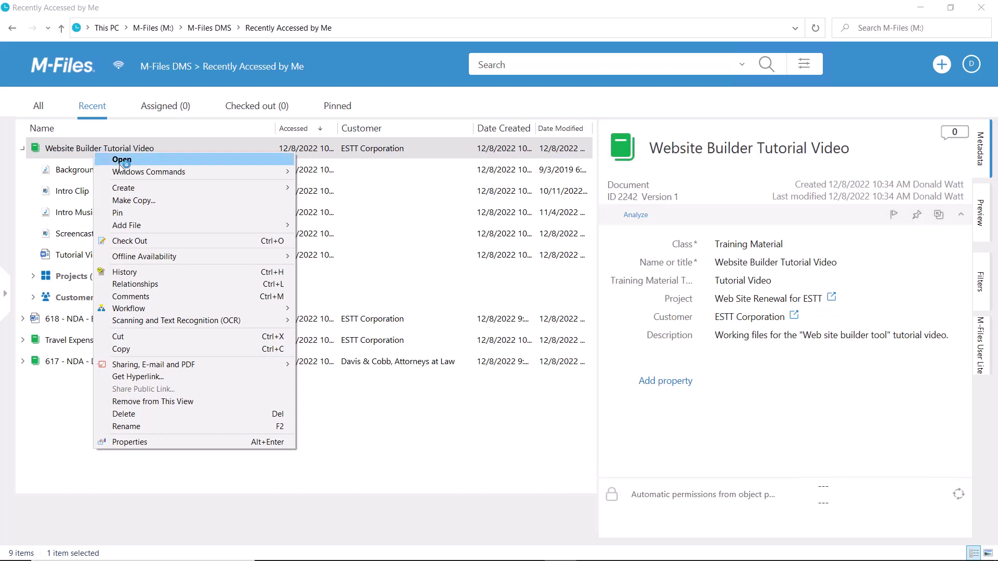
{"action": "left_click", "coordinate": [161, 240]}
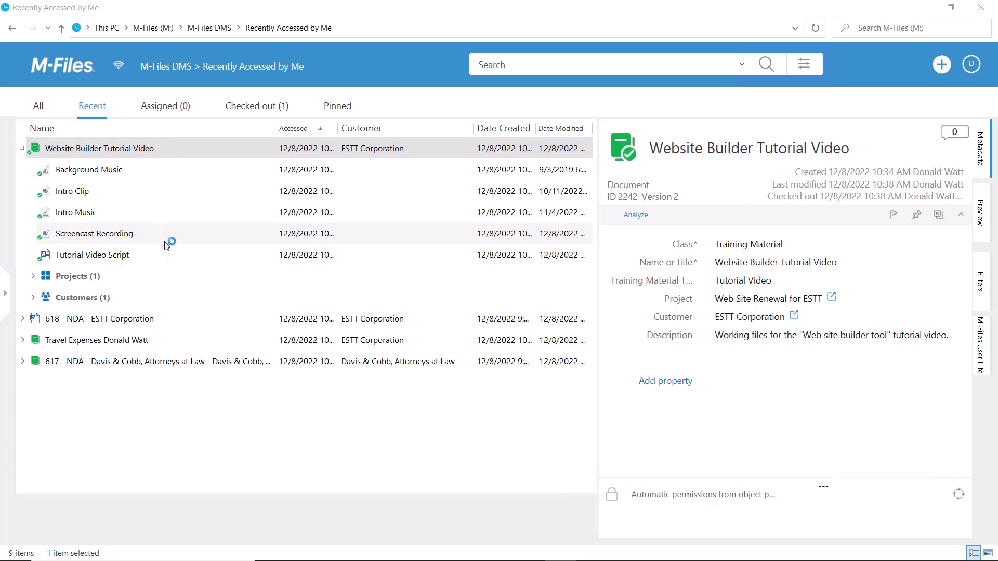
{"action": "right_click", "coordinate": [116, 150]}
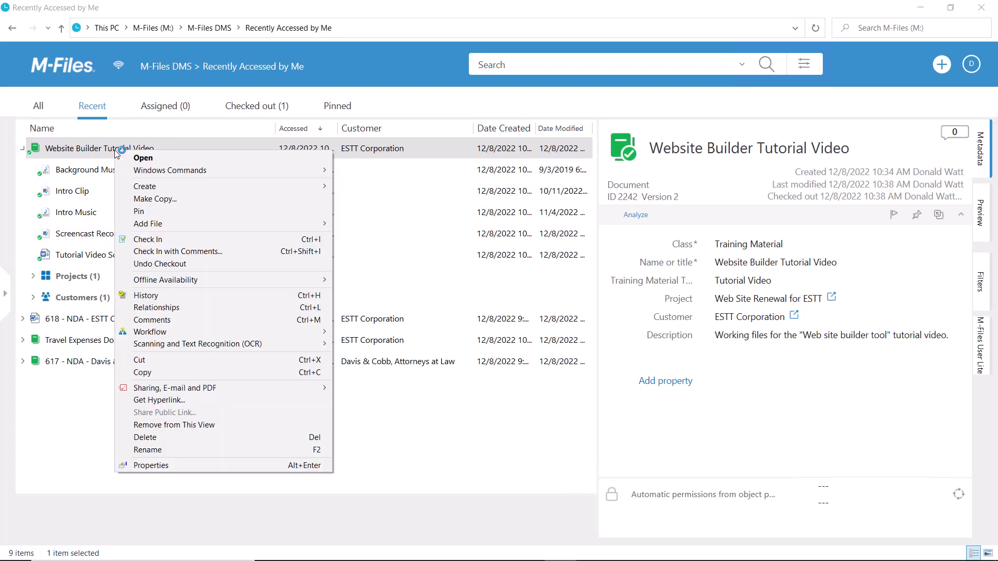
{"action": "left_click", "coordinate": [164, 239]}
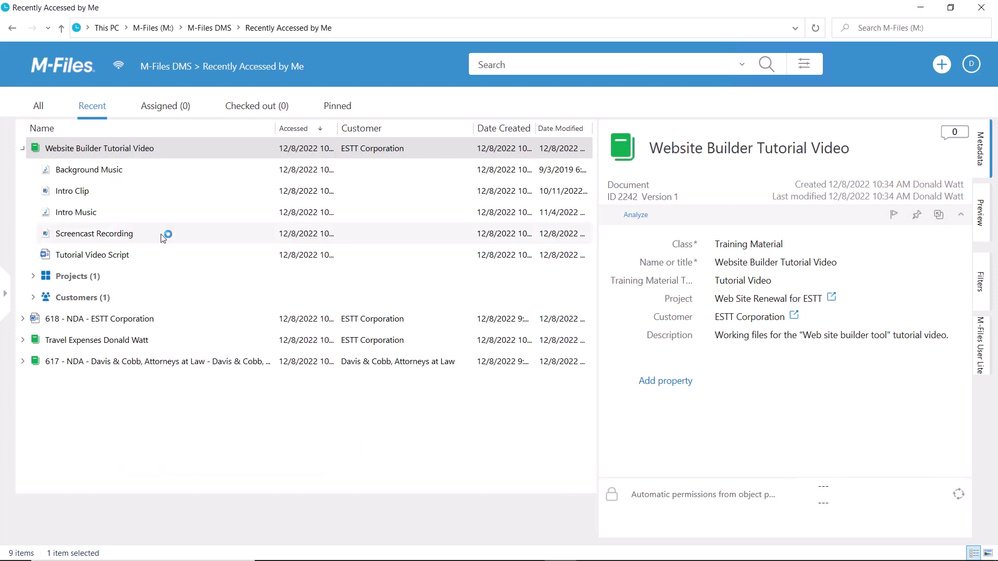